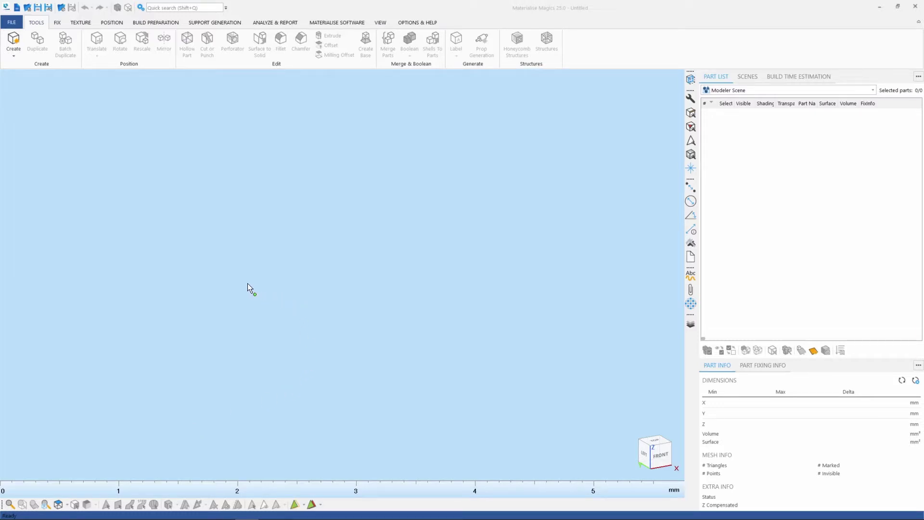
# Switch the empty Magics scene to the ANALYZE & REPORT ribbon tab.
pyautogui.click(277, 22)
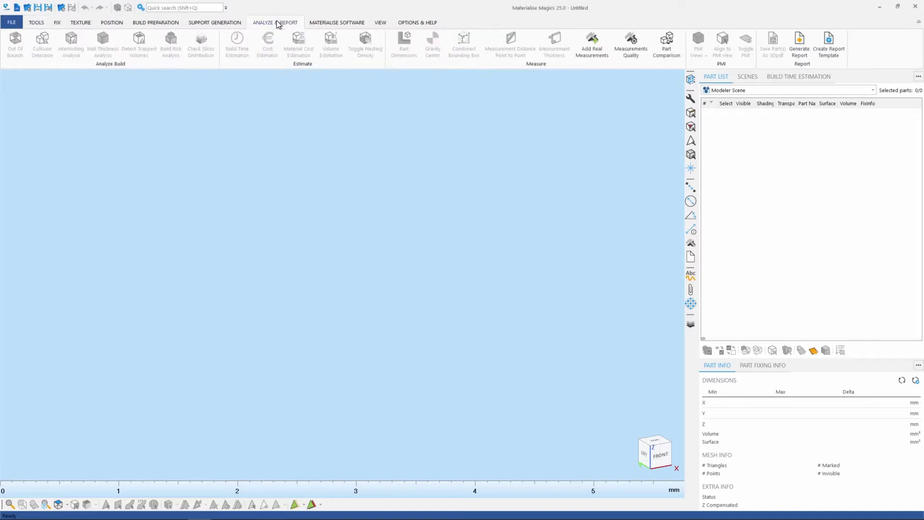
# Create a report template from Office 2007-2013 Templates > Excel > Start Here.xltm.
pyautogui.click(827, 46)
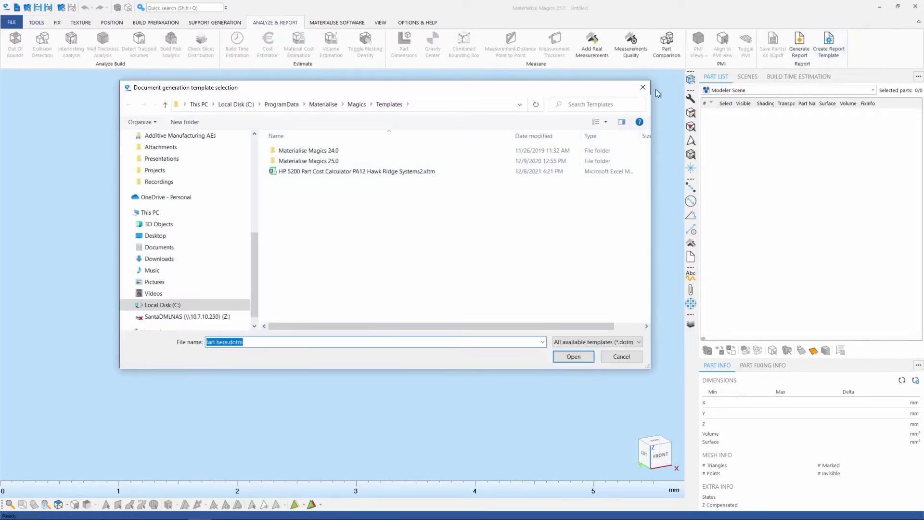
pyautogui.doubleClick(332, 165)
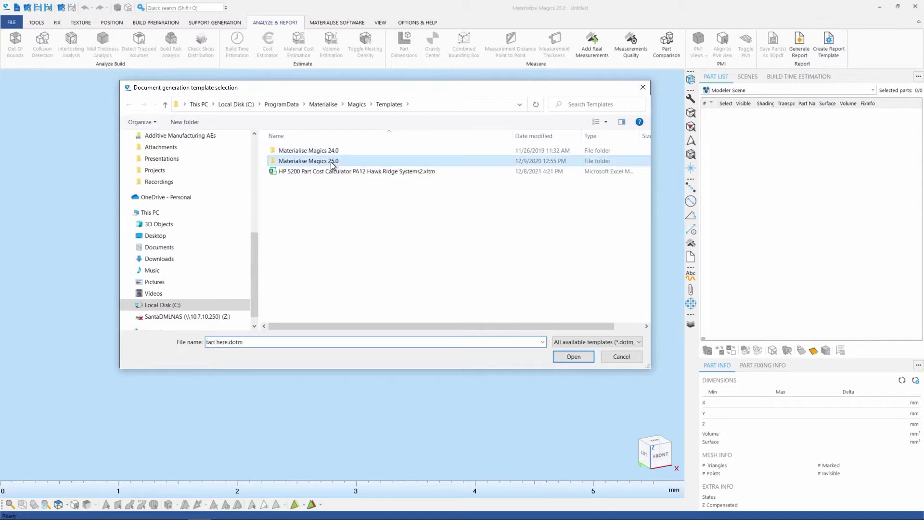
pyautogui.doubleClick(301, 167)
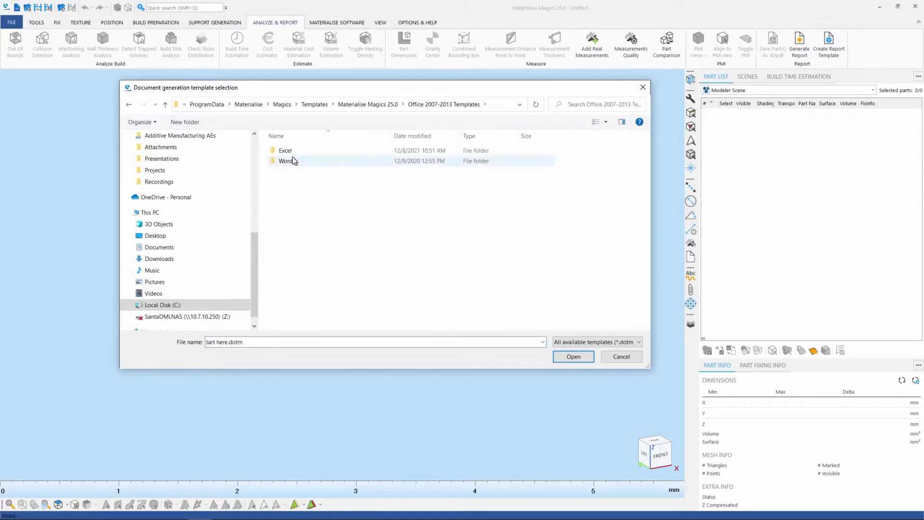
pyautogui.doubleClick(291, 152)
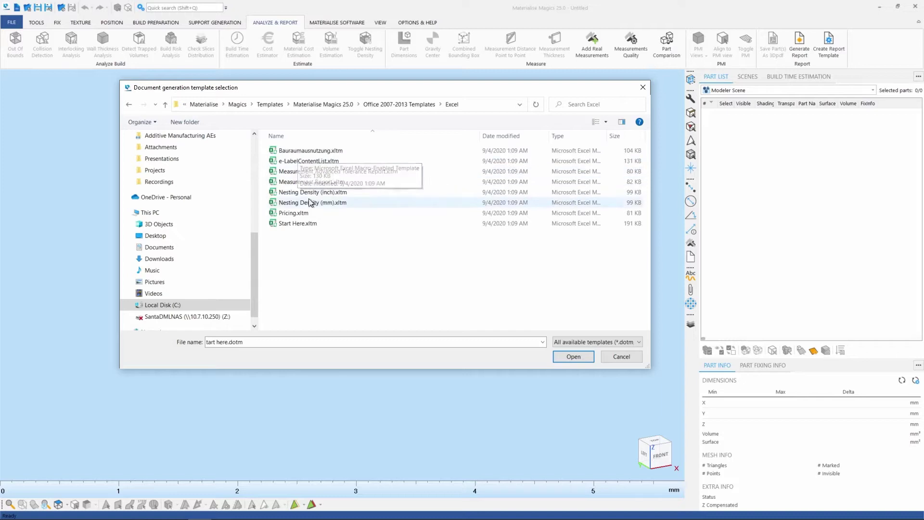
pyautogui.click(296, 223)
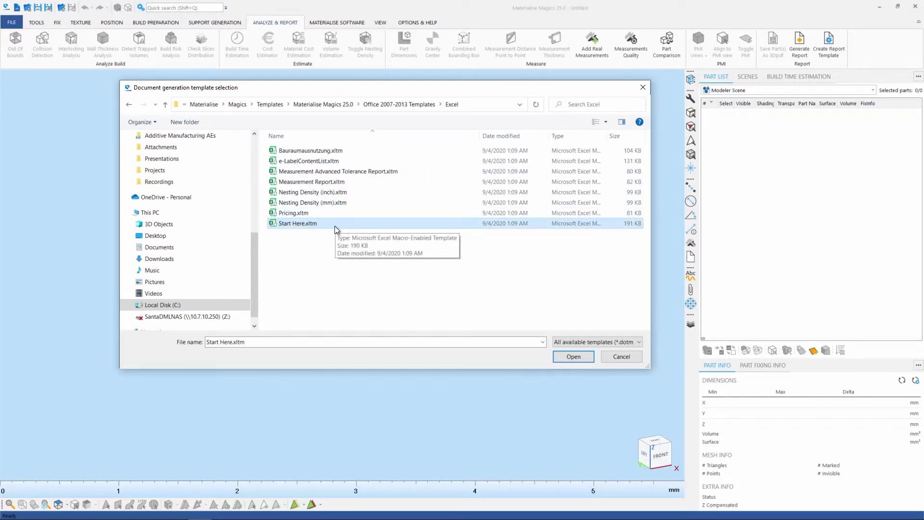
pyautogui.click(573, 356)
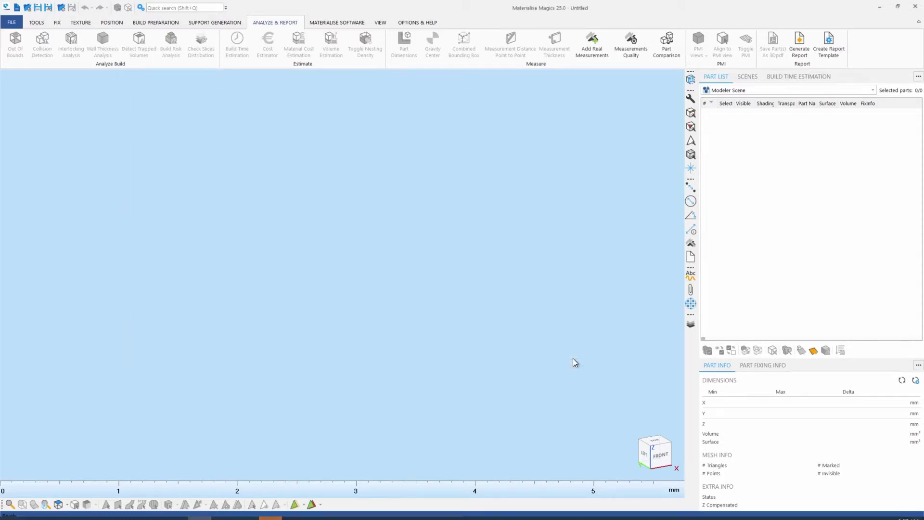
# In the Start Here1 workbook, browse Add-ins > Materialise Fields to Platform and Part fields (by row).
pyautogui.click(271, 510)
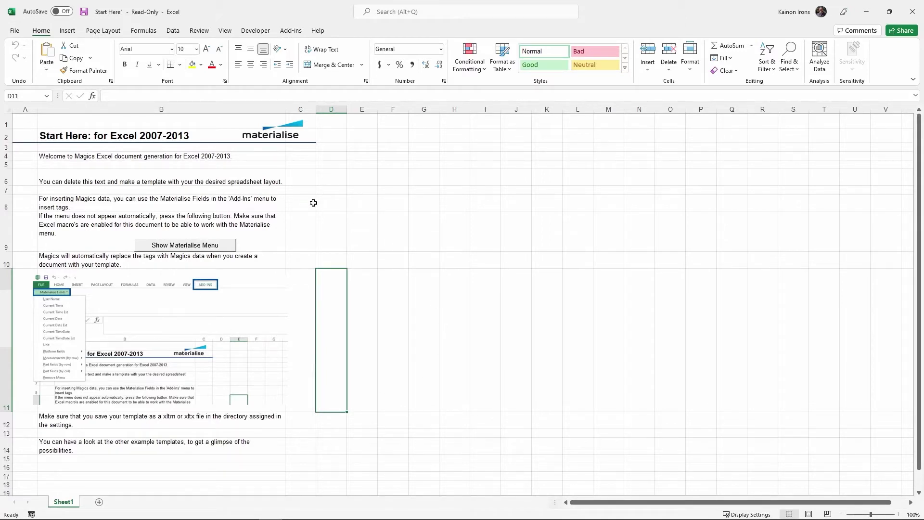
pyautogui.click(291, 31)
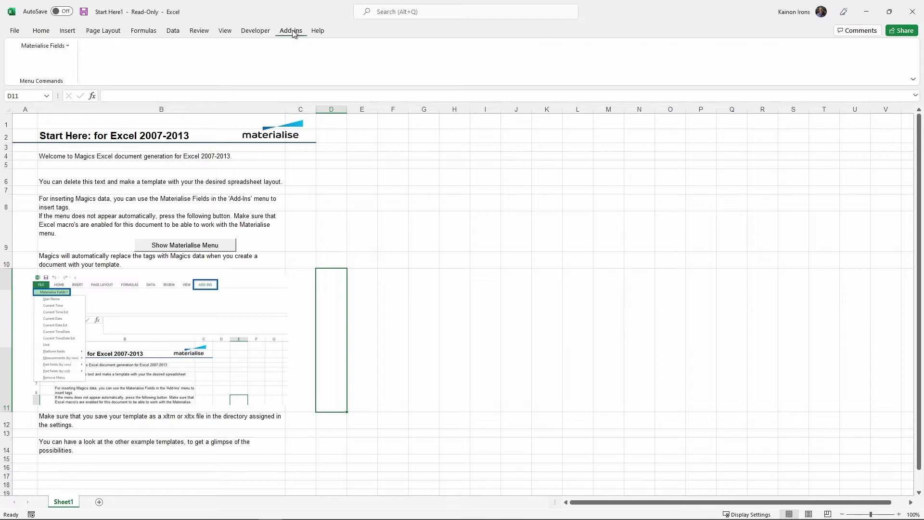
pyautogui.click(70, 48)
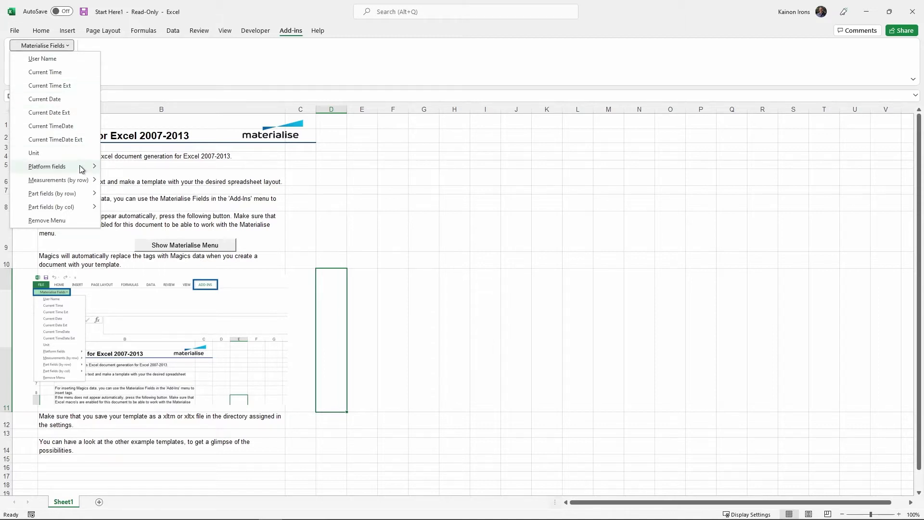
pyautogui.moveTo(79, 167)
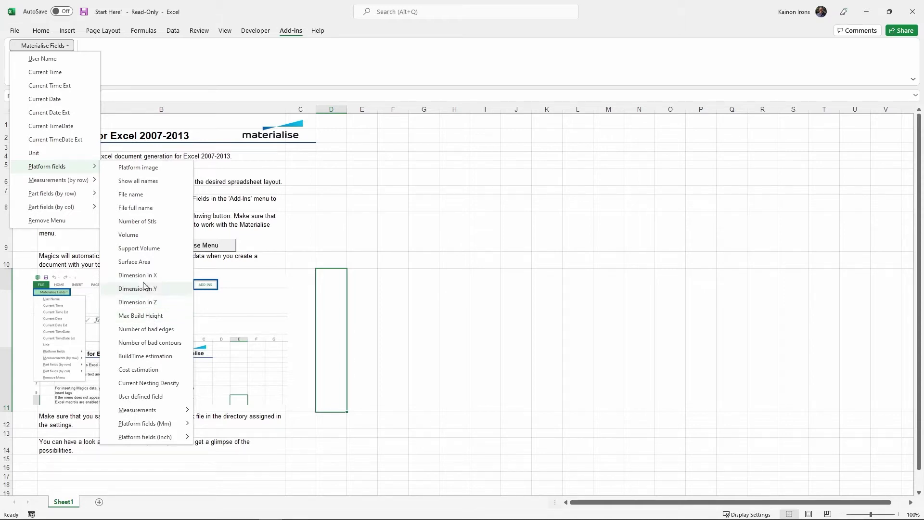
pyautogui.moveTo(81, 201)
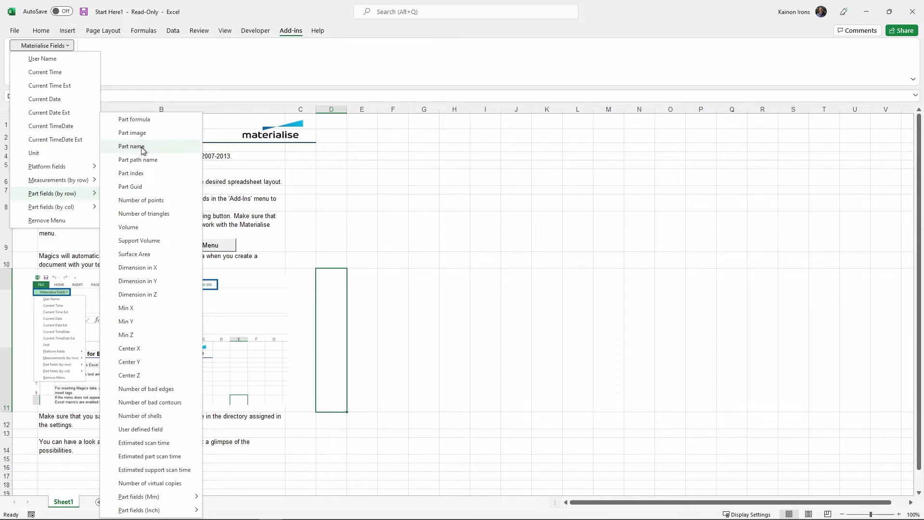
pyautogui.click(15, 30)
# Save the workbook as Sample Calculator.xltm, an Excel Macro-Enabled Template.
pyautogui.click(31, 153)
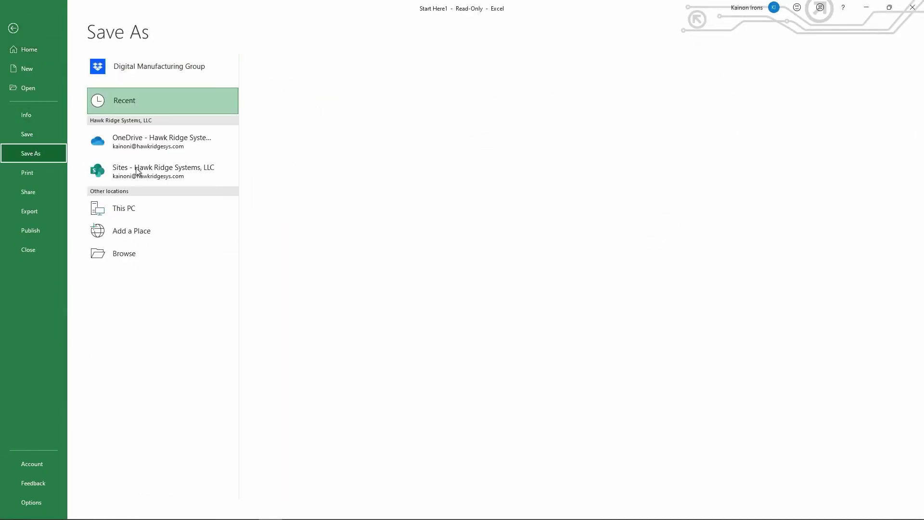
pyautogui.click(120, 256)
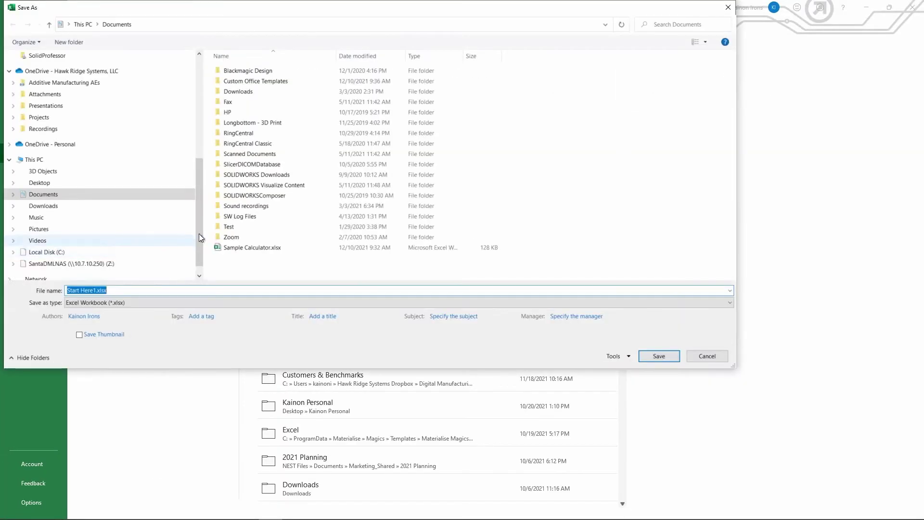
pyautogui.click(117, 302)
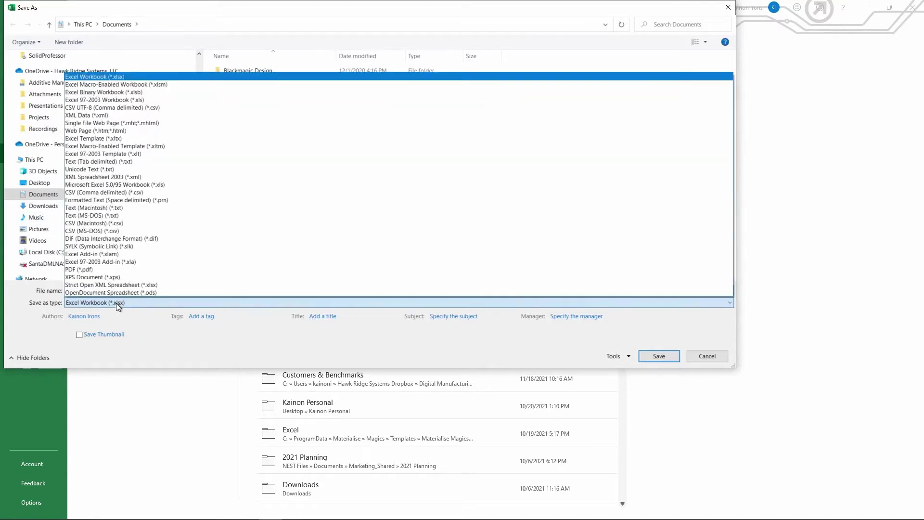
pyautogui.click(142, 146)
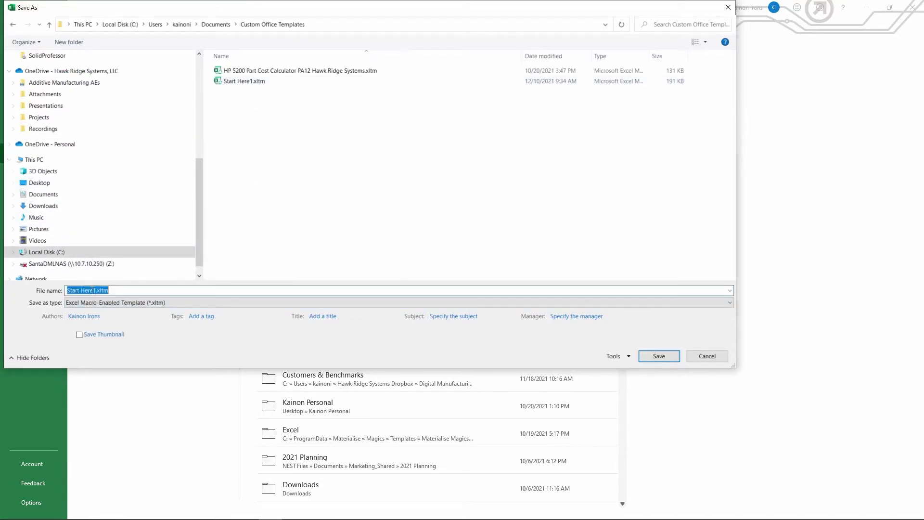
pyautogui.moveTo(97, 290); pyautogui.dragTo(45, 294)
pyautogui.write('Sample Calculator')
pyautogui.click(659, 356)
# Remove the Start Here instruction text, example screenshot, Show Materialise Menu button and logo.
pyautogui.moveTo(110, 218); pyautogui.dragTo(51, 463)
pyautogui.press('Delete')
pyautogui.click(154, 349)
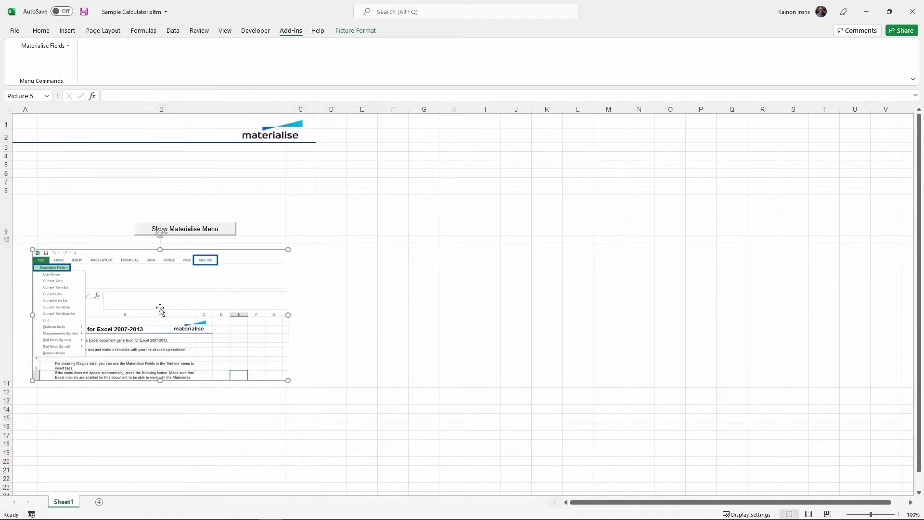
pyautogui.press('Delete')
pyautogui.rightClick(226, 225)
pyautogui.click(242, 235)
pyautogui.click(286, 148)
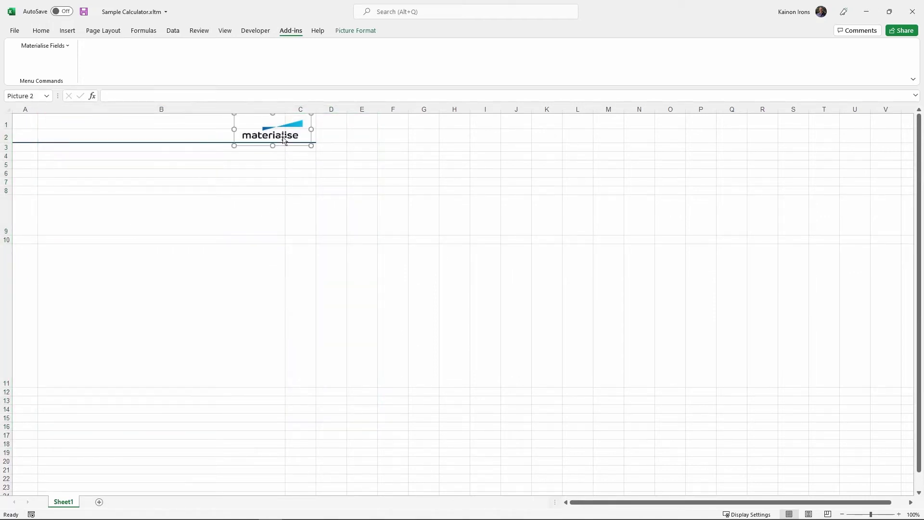
pyautogui.press('Delete')
# Paste the HP 5200 Part Cost Calculator - PA12 block at A1 and resize column A.
pyautogui.click(217, 140)
pyautogui.hotkey('ctrl', 'v')
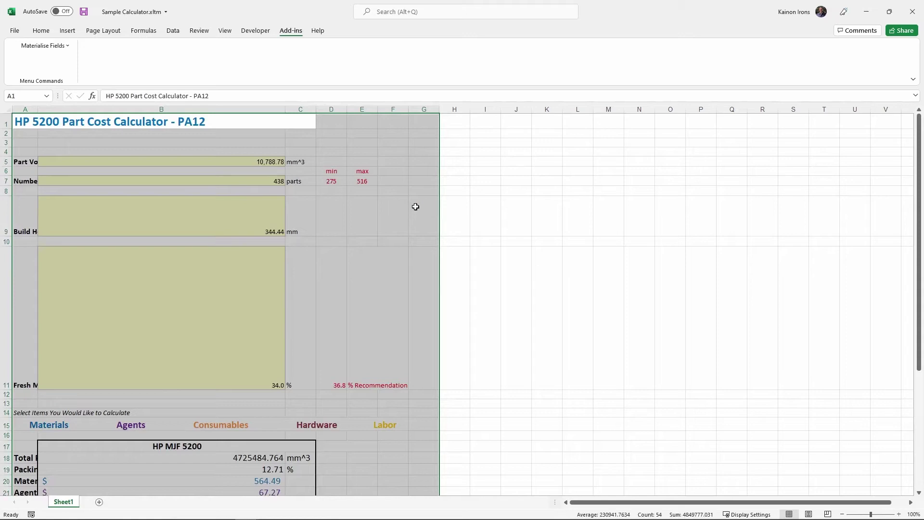
pyautogui.click(590, 256)
pyautogui.scroll(-6, 461, 264)
pyautogui.scroll(6, 448, 263)
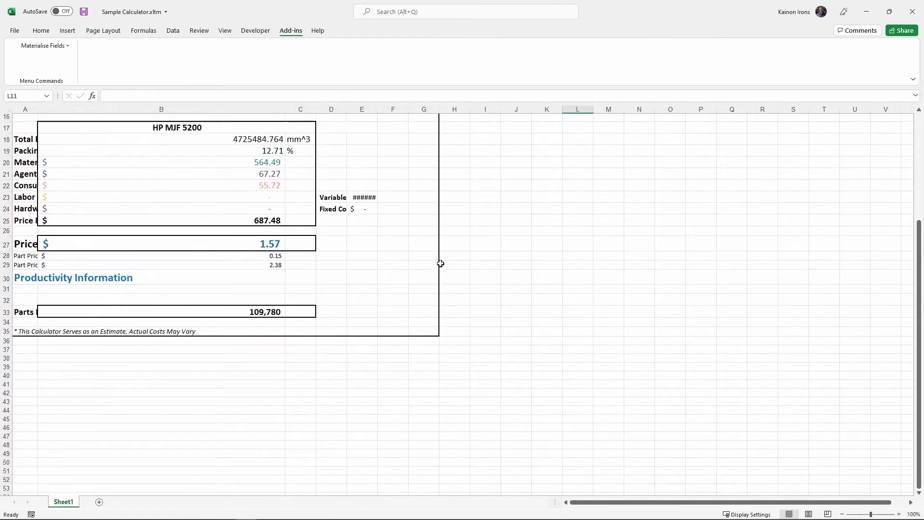
pyautogui.doubleClick(37, 110)
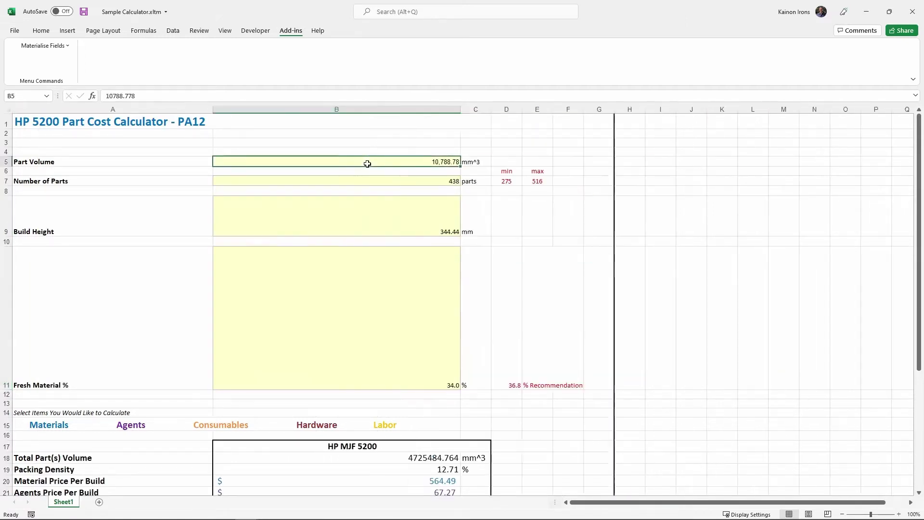
pyautogui.hotkey('ctrl', 'z')
pyautogui.click(368, 163)
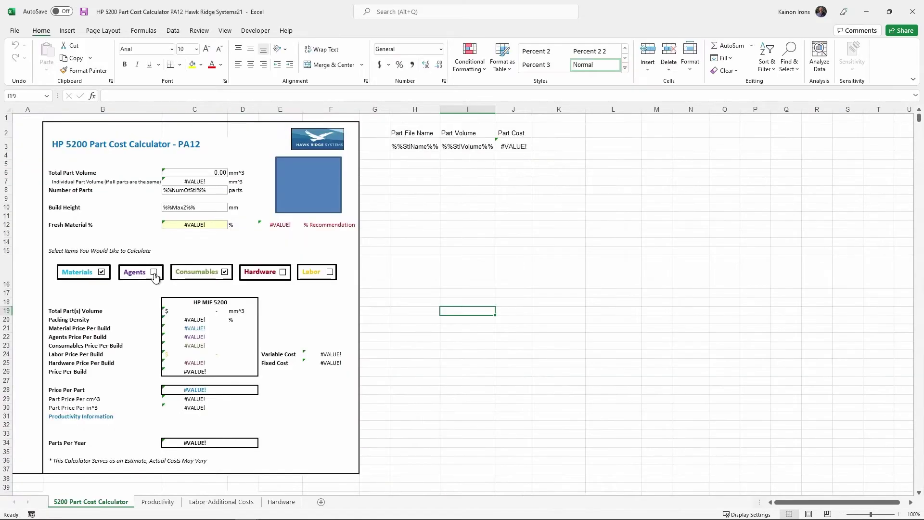
pyautogui.click(154, 272)
pyautogui.click(447, 248)
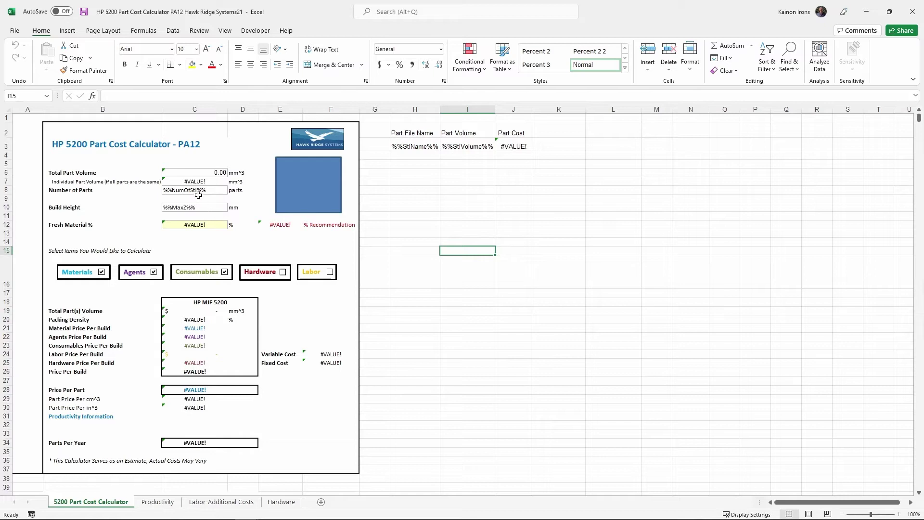
pyautogui.click(217, 191)
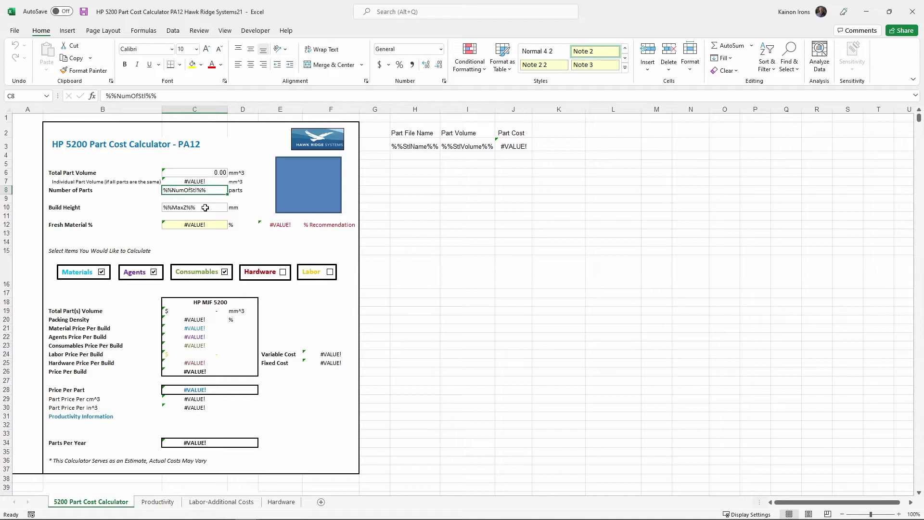
pyautogui.click(205, 208)
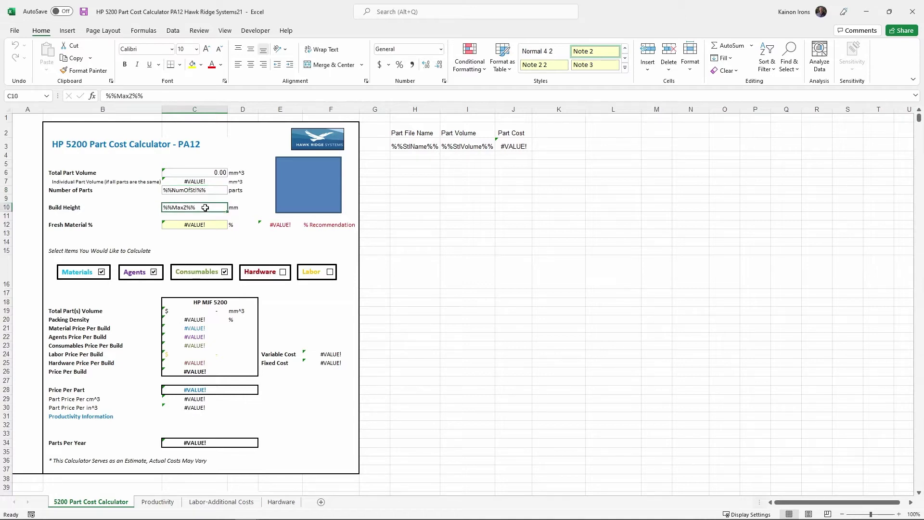
pyautogui.click(419, 147)
pyautogui.click(470, 148)
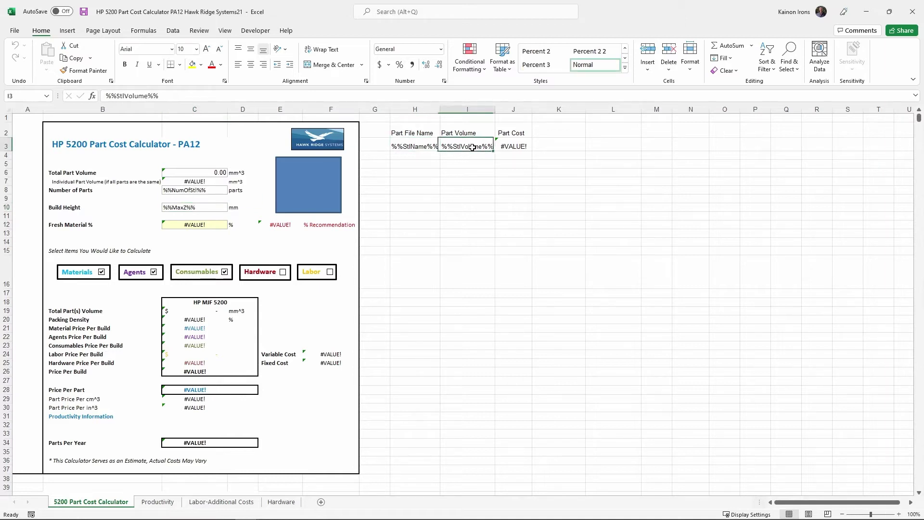
pyautogui.click(485, 215)
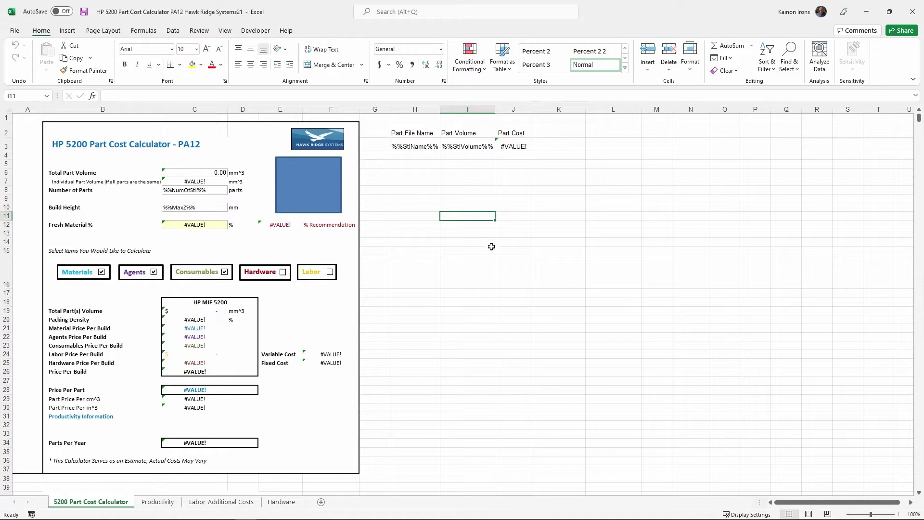
pyautogui.click(497, 373)
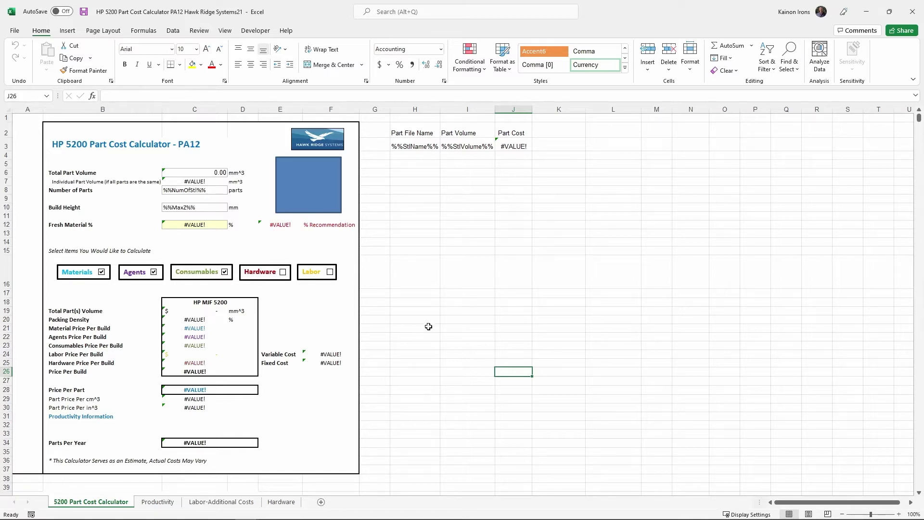
pyautogui.moveTo(267, 518)
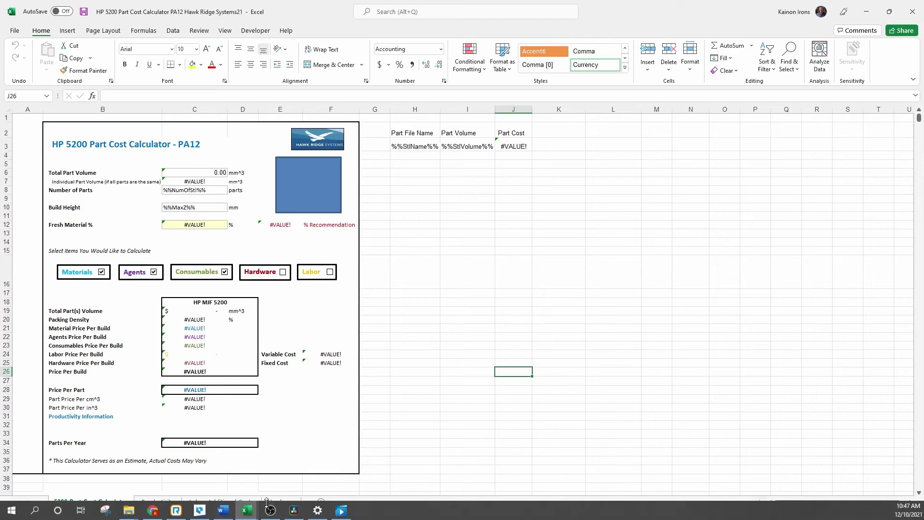
pyautogui.click(200, 510)
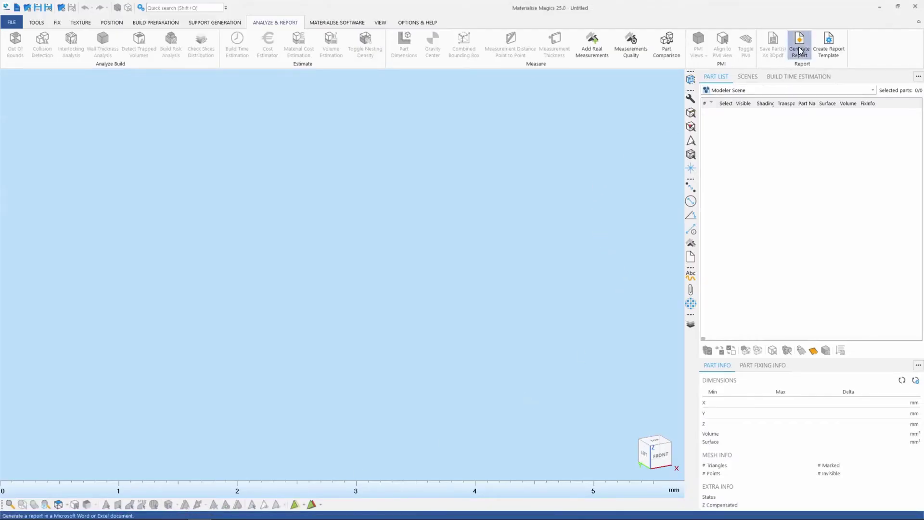
# Preview the Generate Report template dialog in Magics, then cancel it.
pyautogui.click(785, 57)
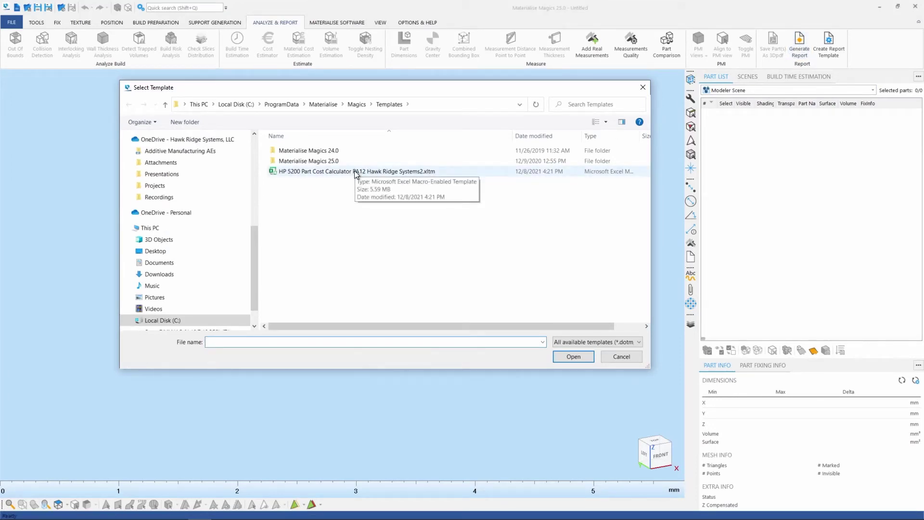
pyautogui.click(621, 357)
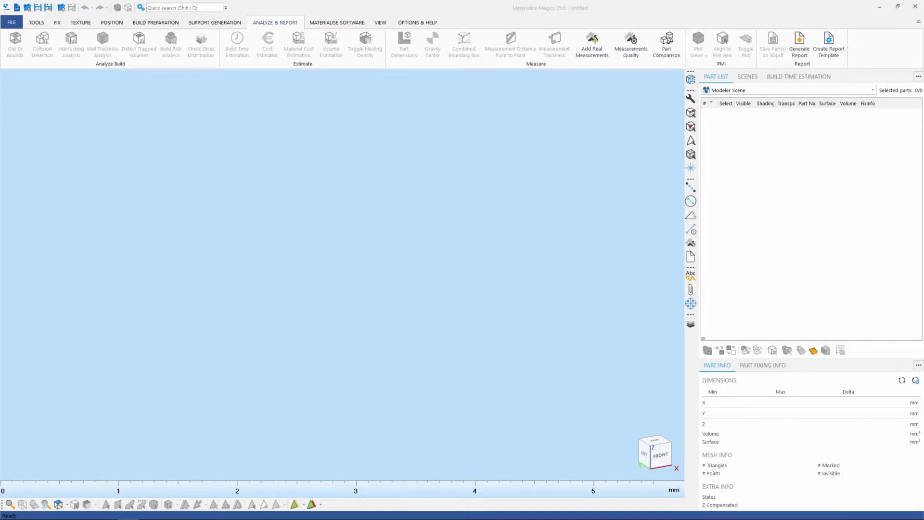
# Create a new HP 5200 & 4200 HRS build platform.
pyautogui.click(156, 25)
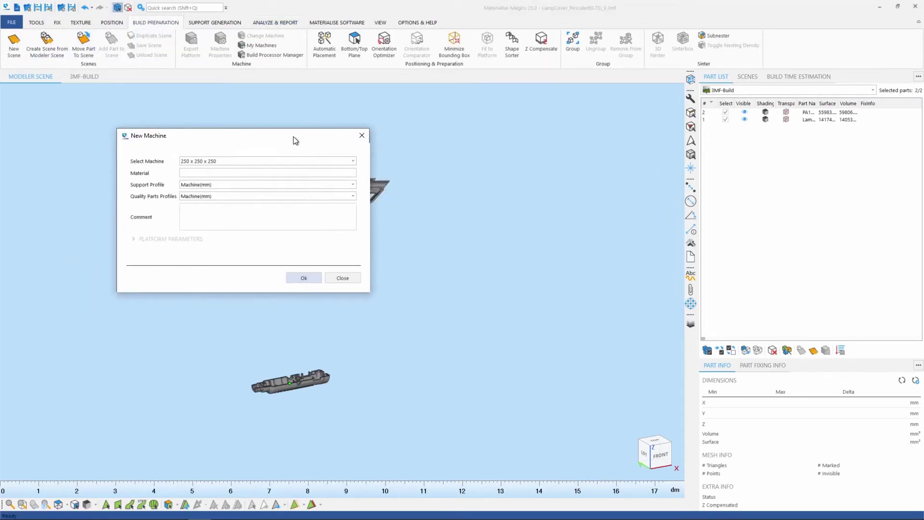
pyautogui.click(243, 170)
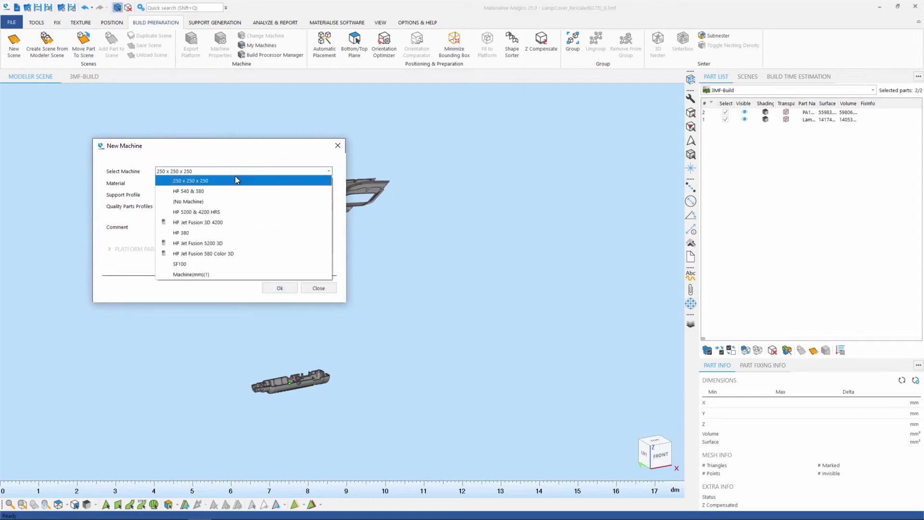
pyautogui.click(224, 212)
pyautogui.click(285, 290)
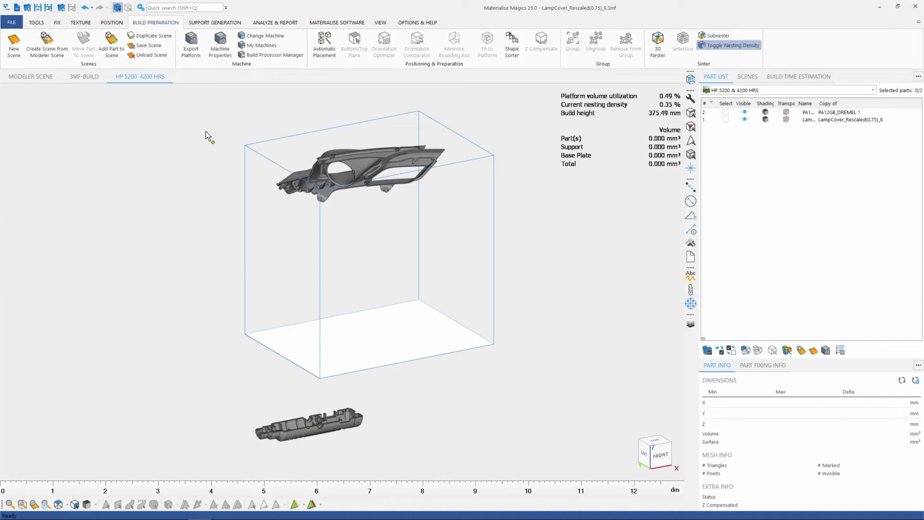
# Duplicate both lamp parts into eight and 3D-nest them, keeping the 257.99 mm result.
pyautogui.hotkey('ctrl', 'a')
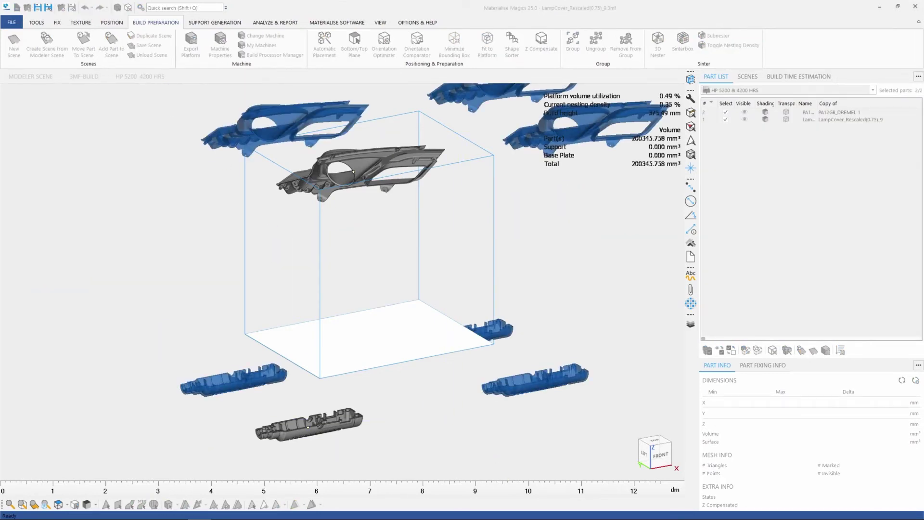
pyautogui.click(175, 315)
pyautogui.click(658, 43)
pyautogui.click(288, 247)
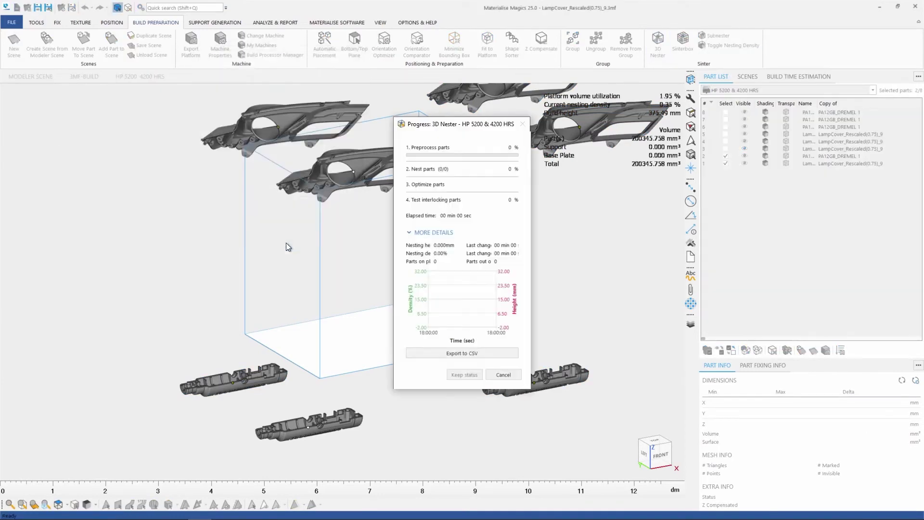
pyautogui.moveTo(462, 124); pyautogui.dragTo(85, 116)
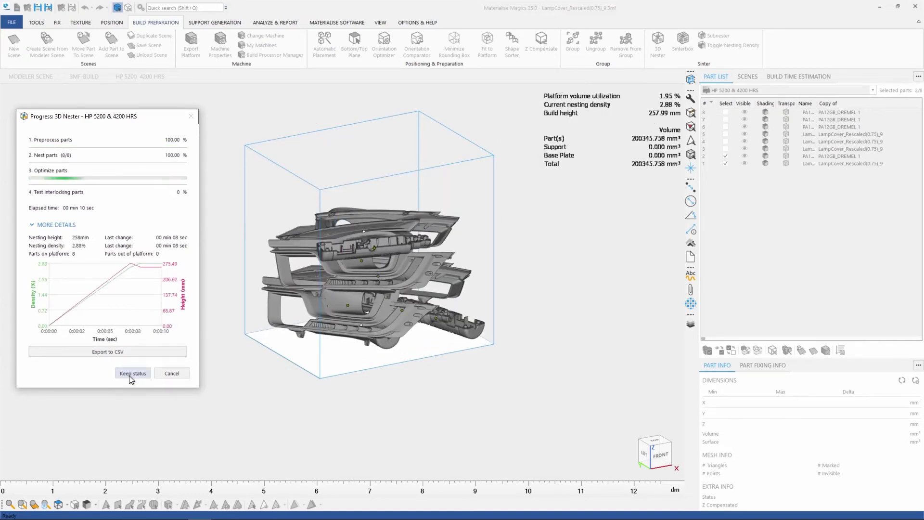
pyautogui.click(129, 375)
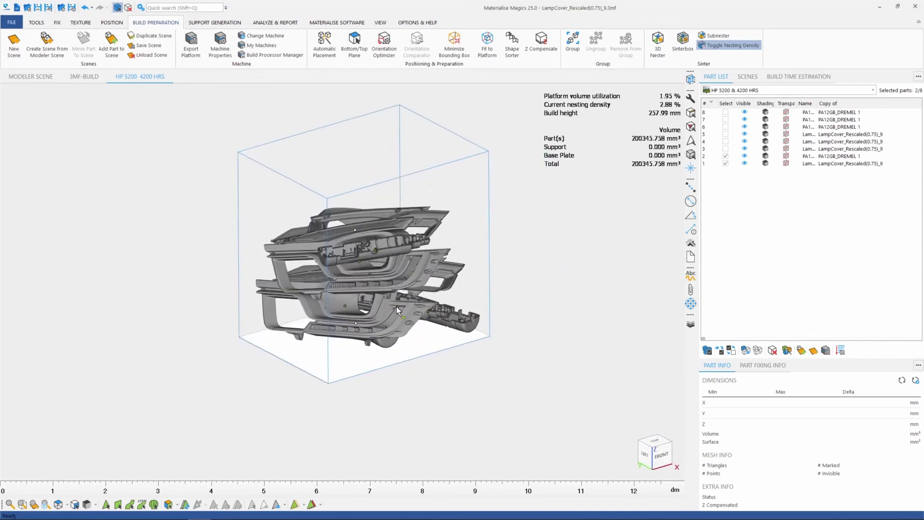
pyautogui.scroll(-1, 385, 323)
pyautogui.scroll(1, 414, 337)
pyautogui.scroll(-1, 530, 324)
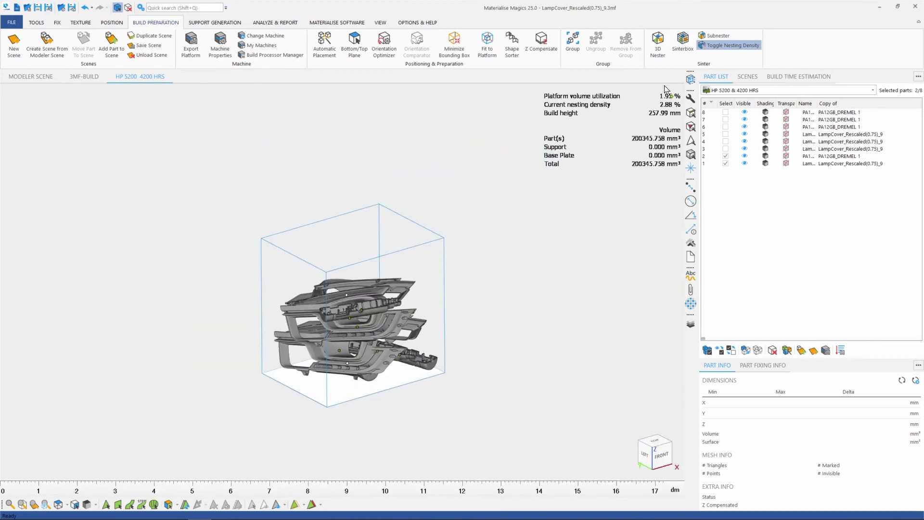
# Generate a report from the HP 5200 Part Cost Calculator .xltm template and widen column H.
pyautogui.click(275, 22)
pyautogui.click(796, 43)
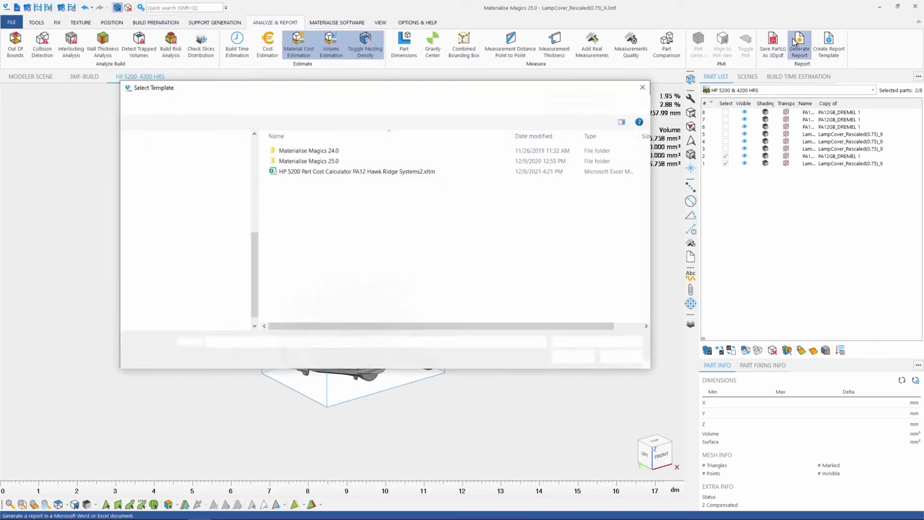
pyautogui.click(342, 172)
pyautogui.click(570, 356)
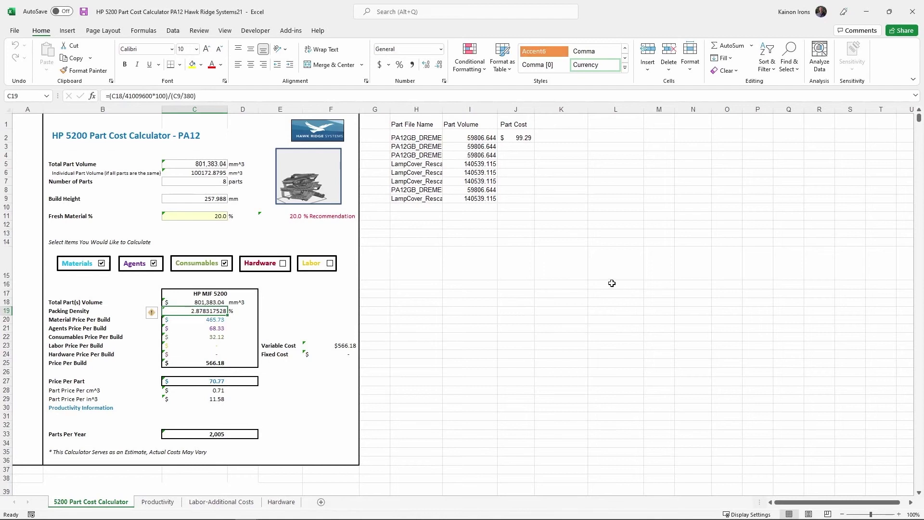
pyautogui.doubleClick(442, 110)
# Set J2 to =$C$25*(I2/$C$5) and fill it down to J9.
pyautogui.doubleClick(561, 138)
pyautogui.click(515, 137)
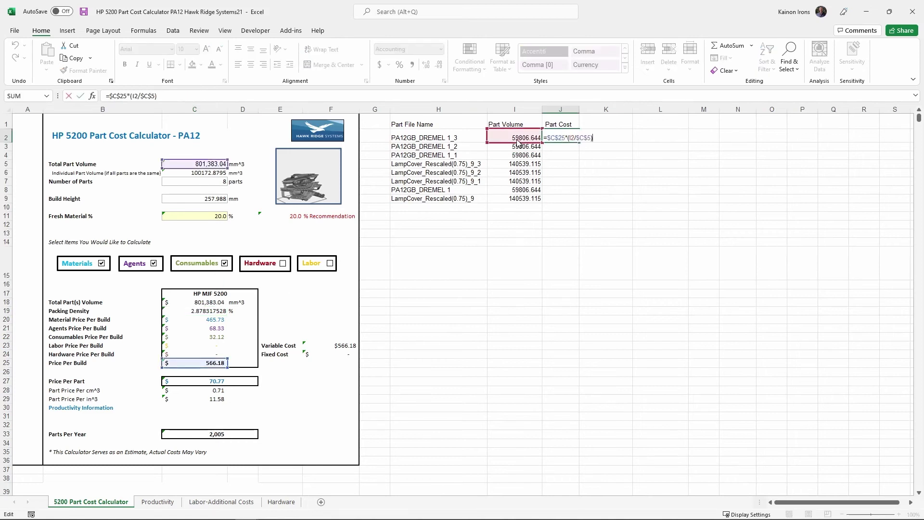
pyautogui.press('Return')
pyautogui.click(563, 138)
pyautogui.moveTo(579, 142); pyautogui.dragTo(568, 202)
pyautogui.click(522, 251)
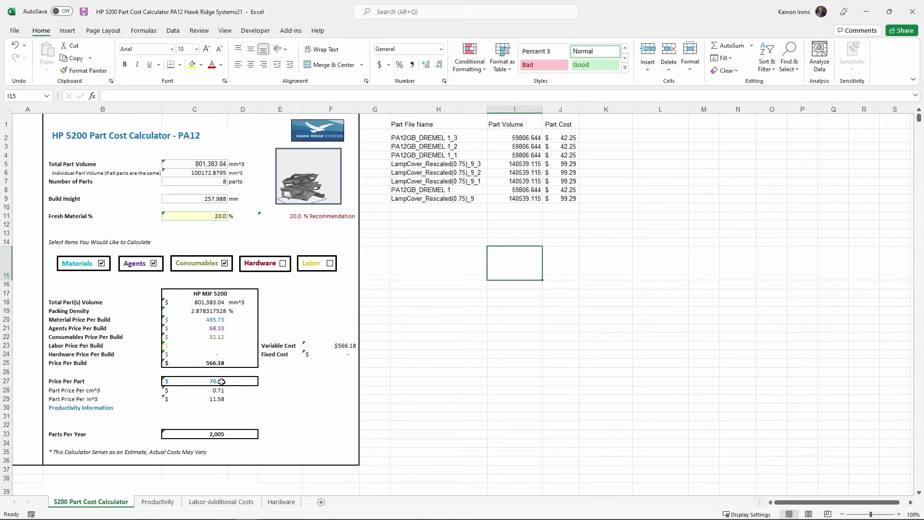
pyautogui.click(612, 231)
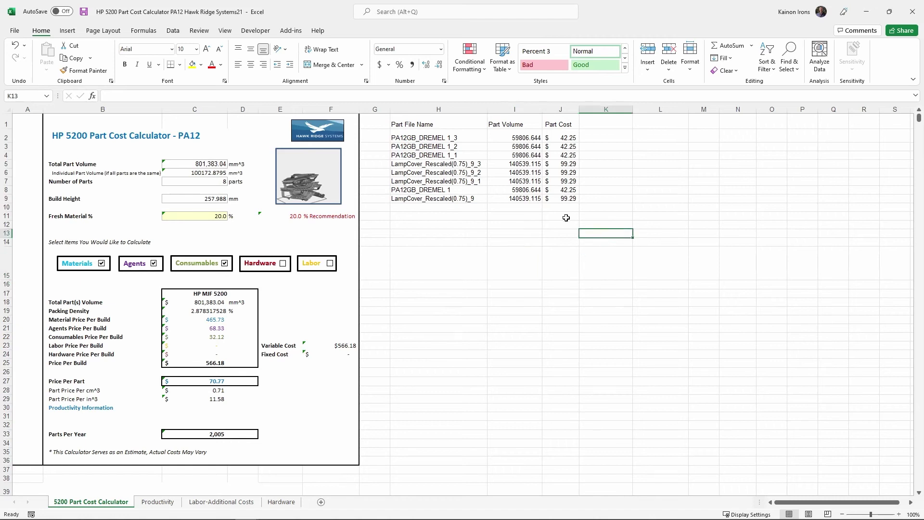
pyautogui.moveTo(561, 137); pyautogui.dragTo(561, 198)
pyautogui.click(561, 241)
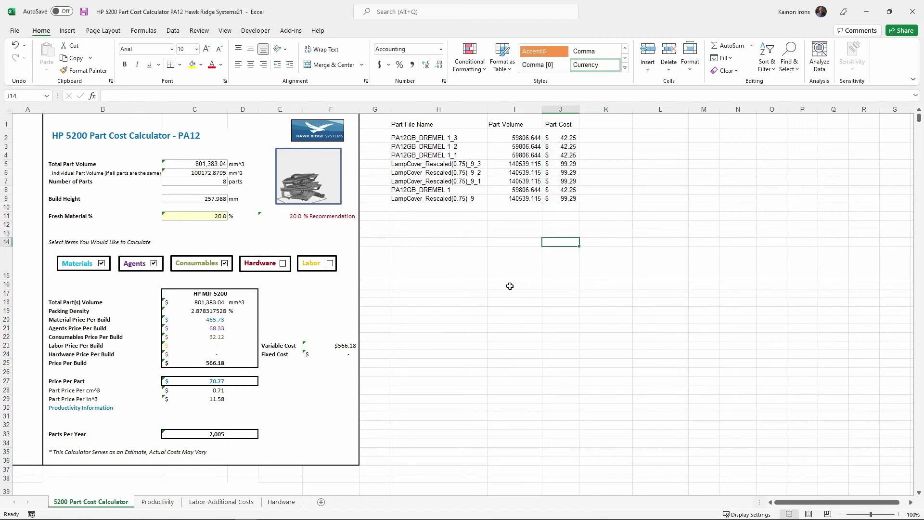
pyautogui.click(499, 274)
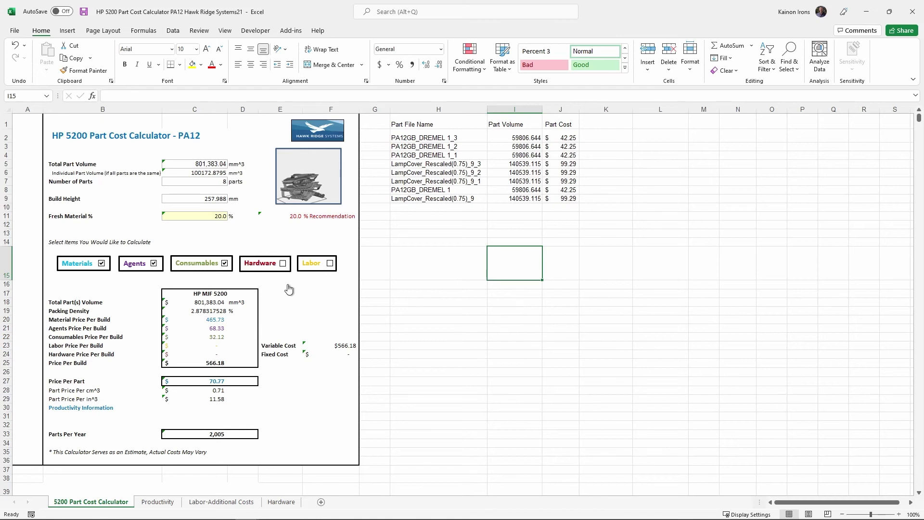
pyautogui.click(558, 293)
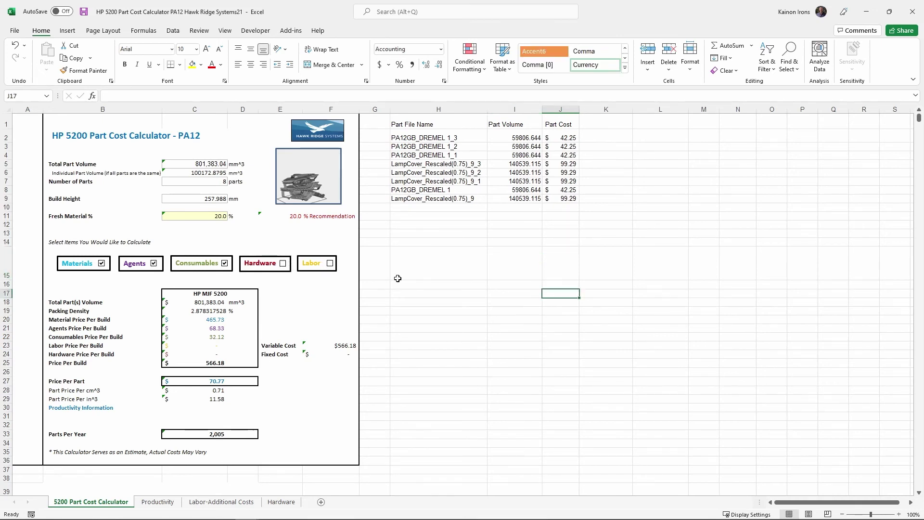